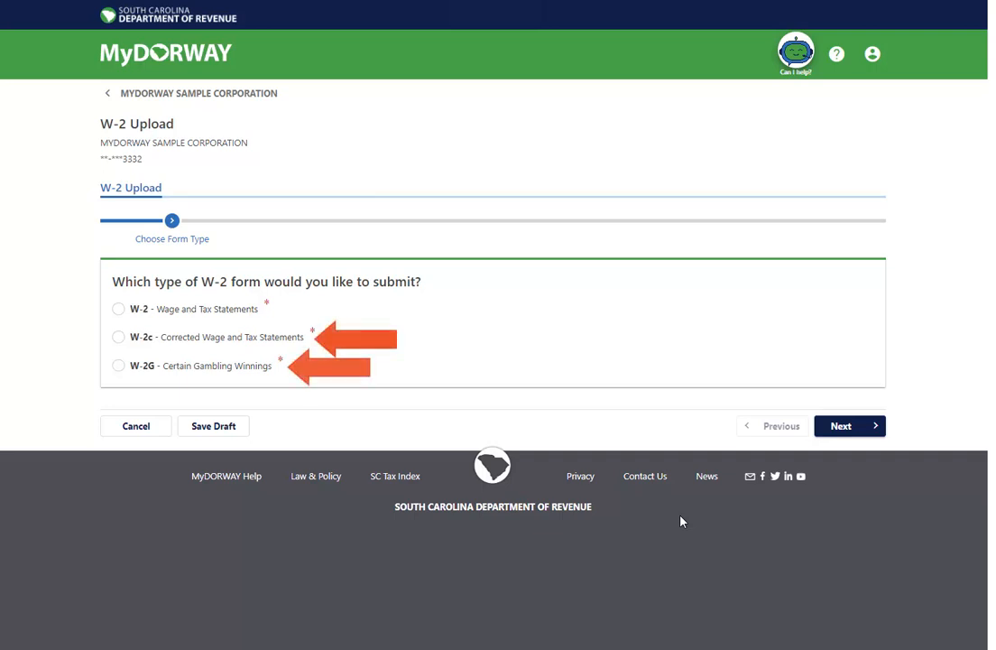
Choose W-2 Wage and Tax Statements as the form type and Excel File as the upload file type
click(119, 309)
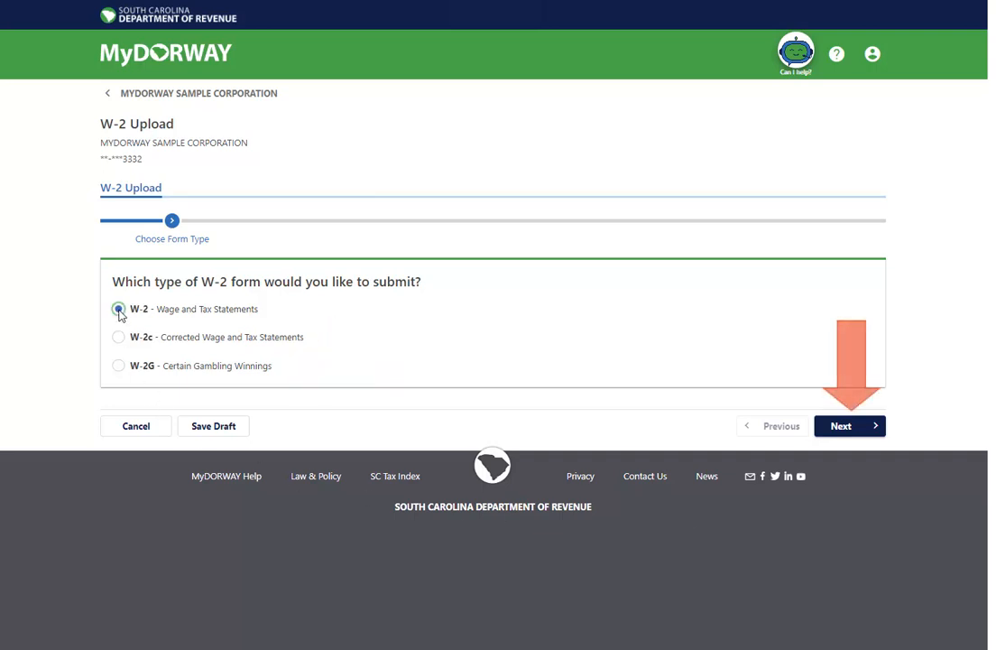
click(841, 426)
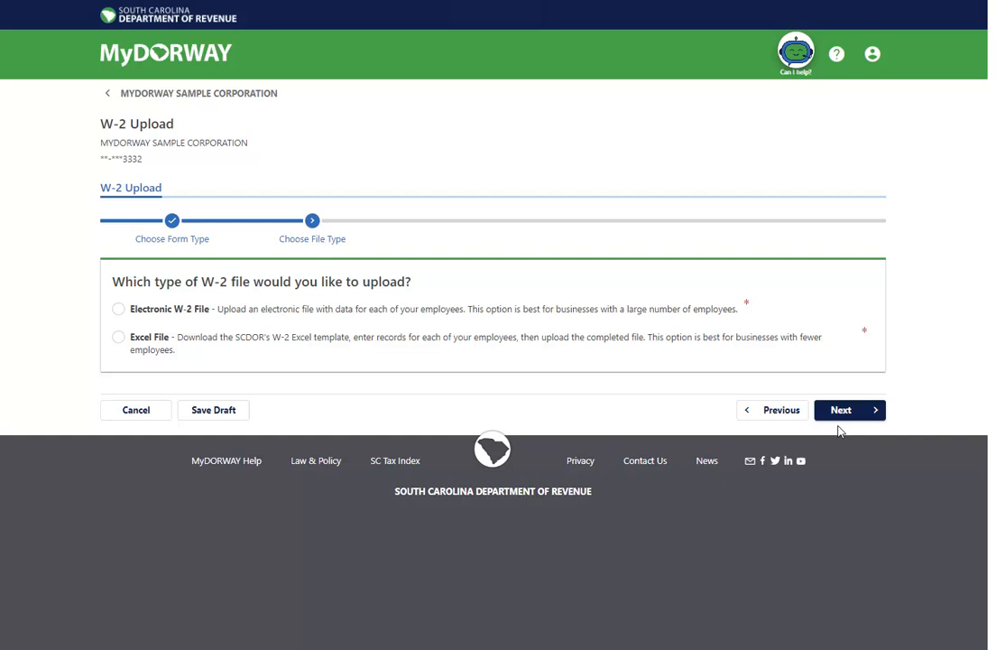
click(118, 338)
click(866, 413)
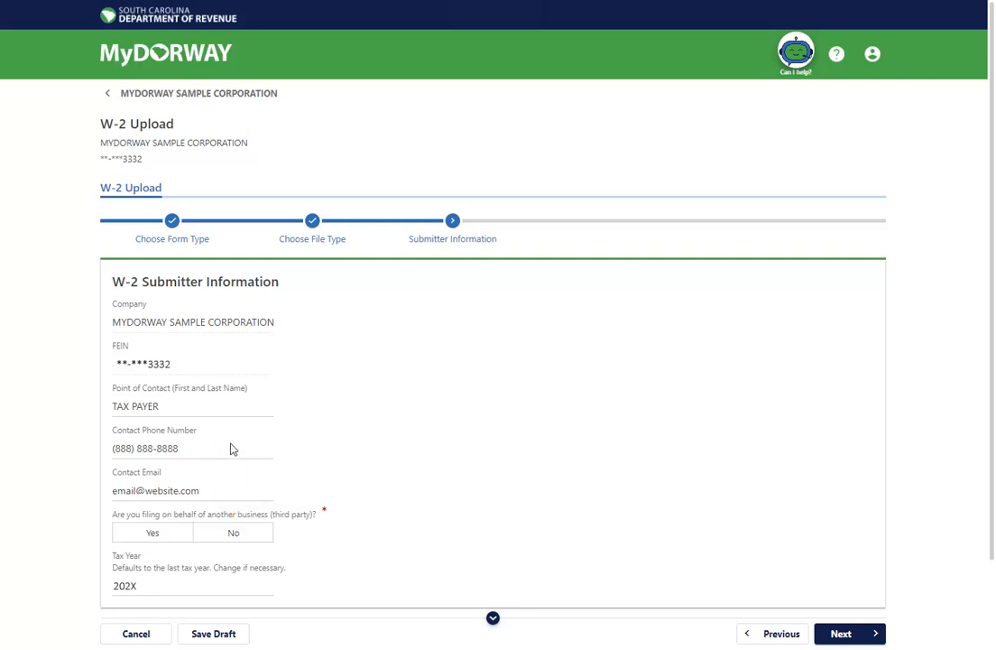
Answer No to filing on behalf of another business, verify the employer's address and proceed to the Excel upload
click(250, 532)
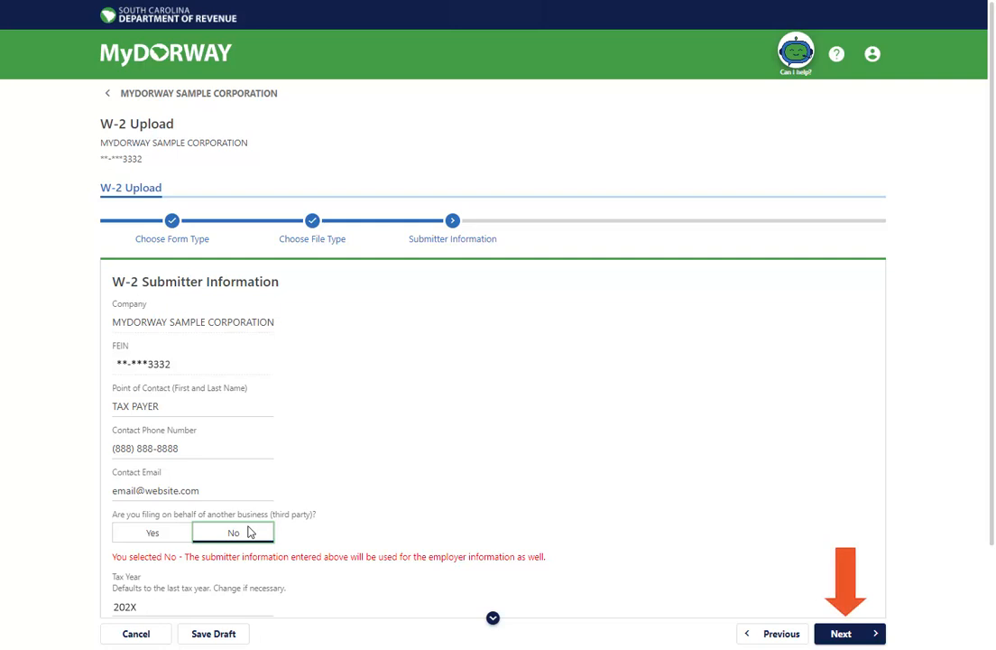
click(850, 637)
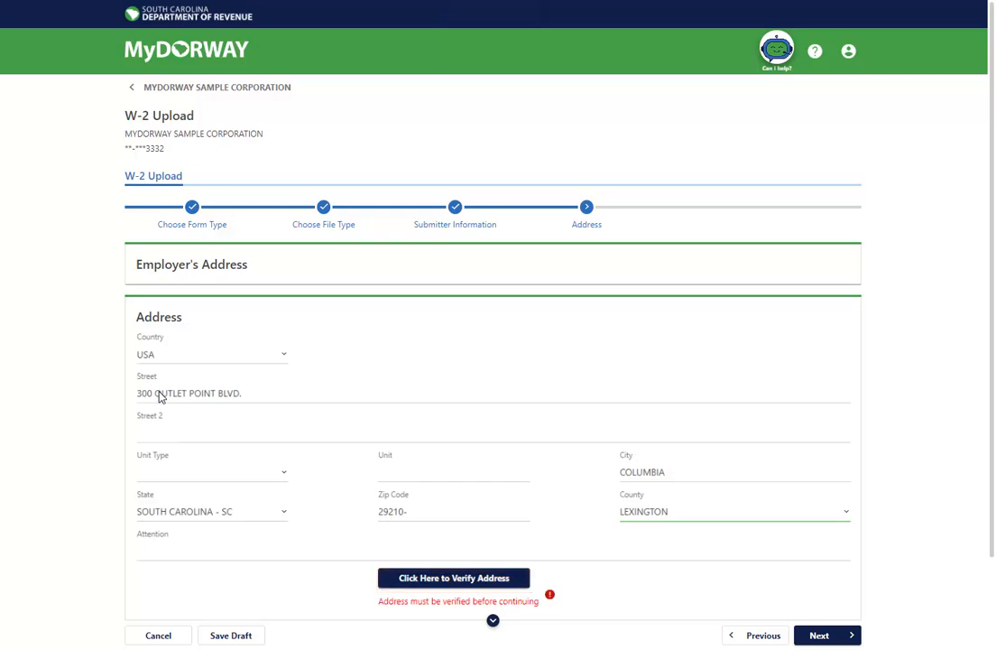
click(494, 582)
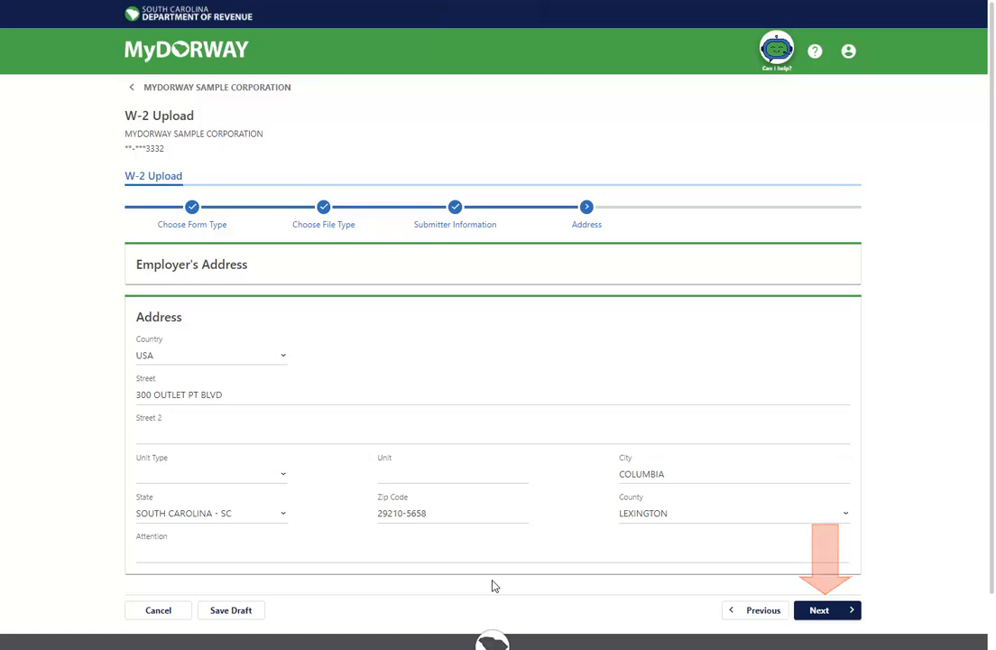
click(824, 609)
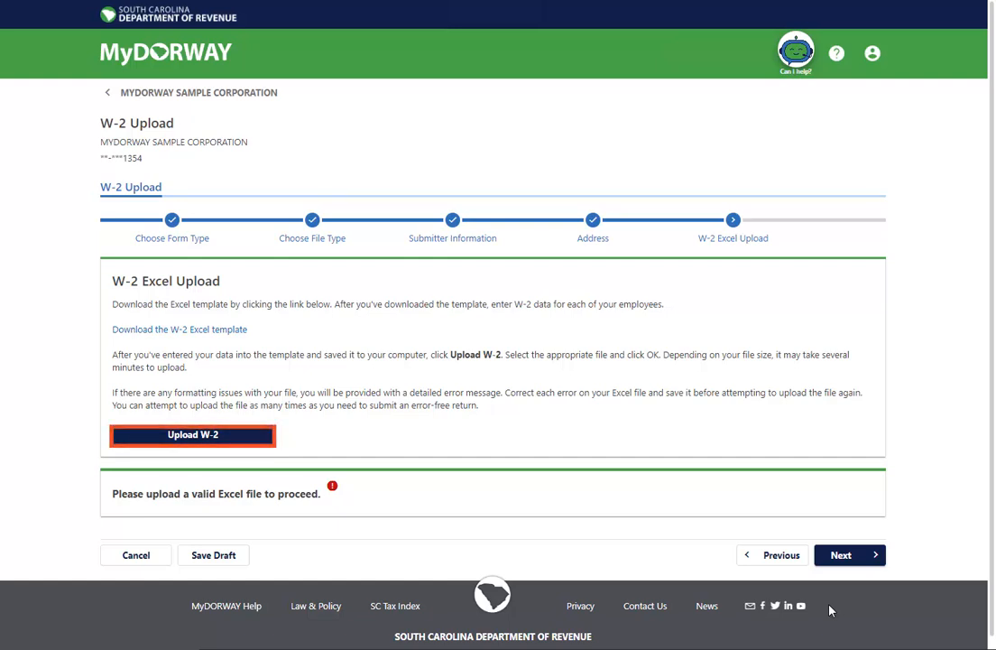
Upload the W-2 Excel file W-2Import_Complete.xlsx and continue to the import summary
click(258, 436)
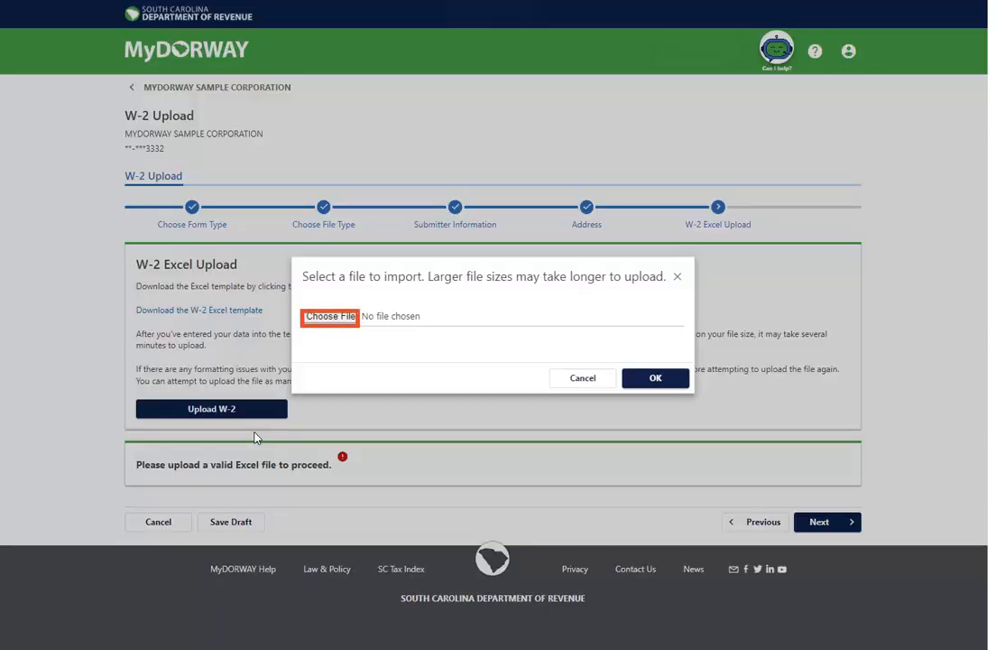
click(330, 317)
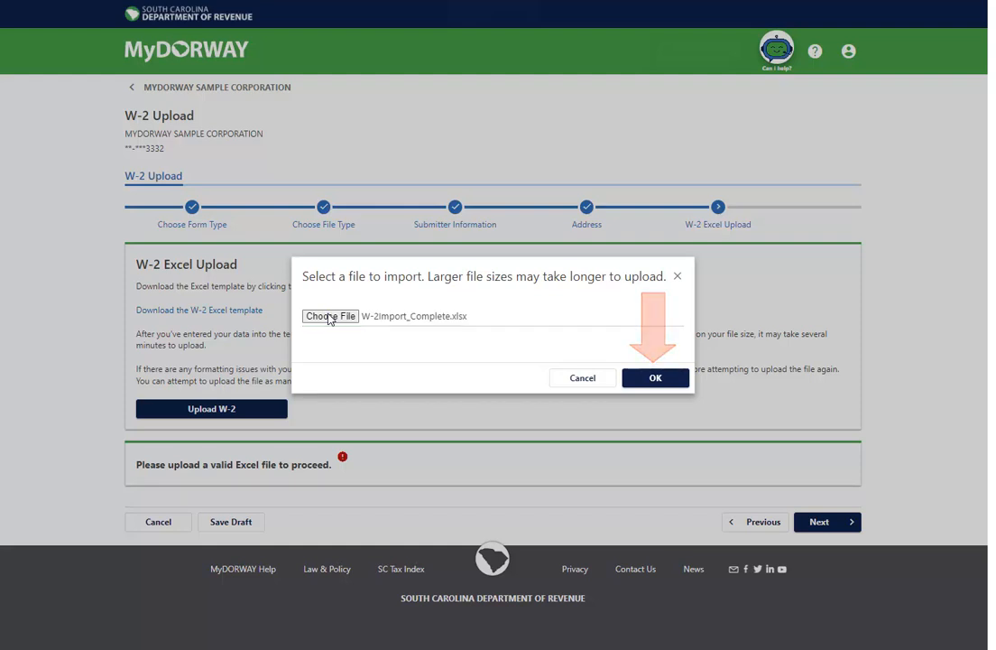
click(658, 378)
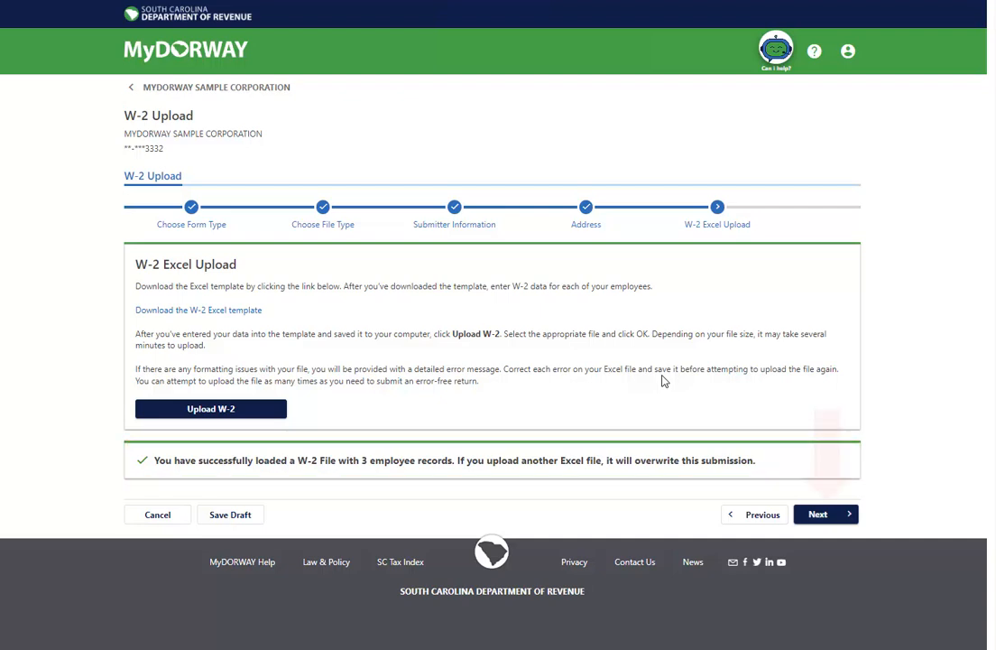
click(810, 519)
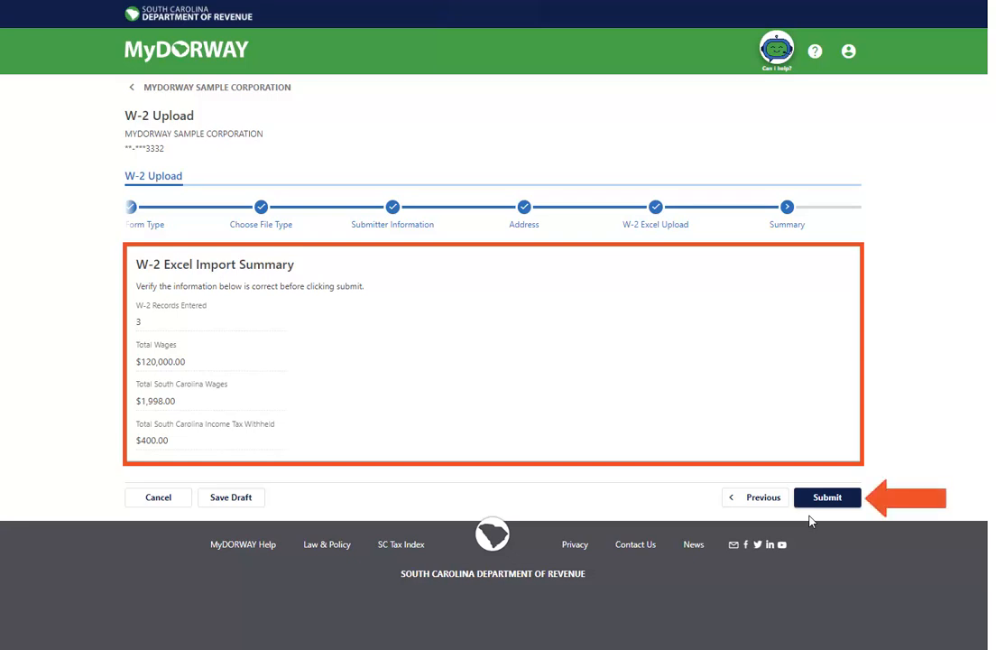
Submit the W-2 Excel import, signing with the account password, and close the confirmation page
click(839, 498)
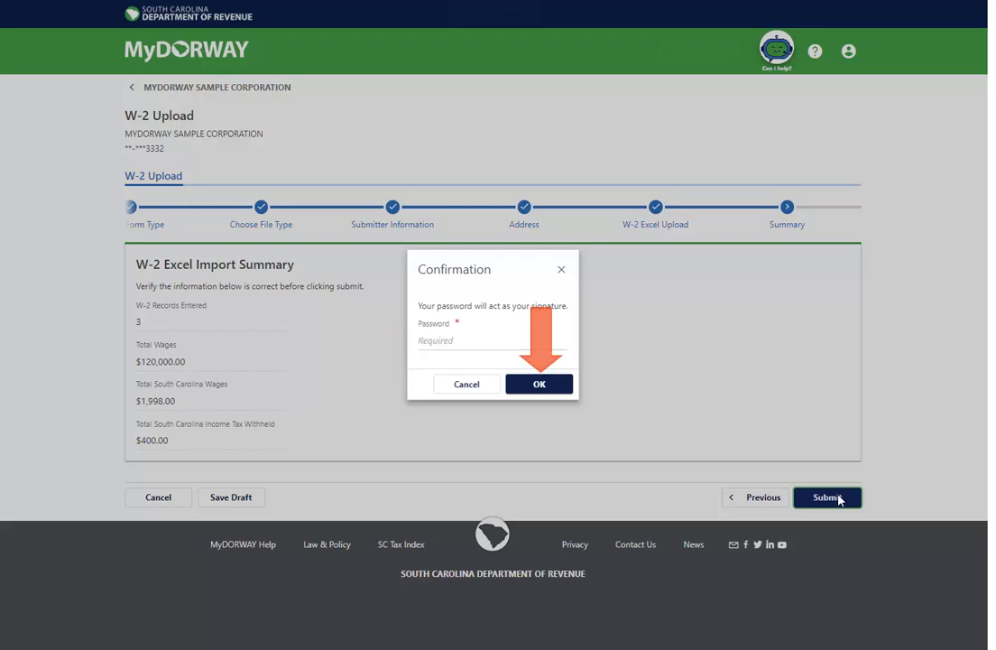
click(429, 340)
text(••••••••)
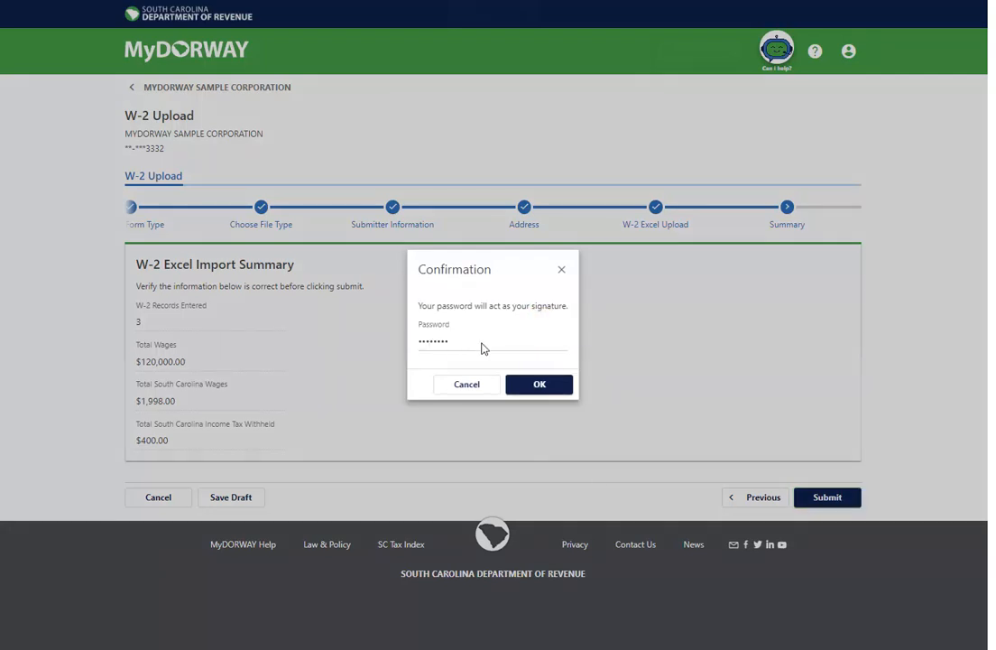
click(539, 385)
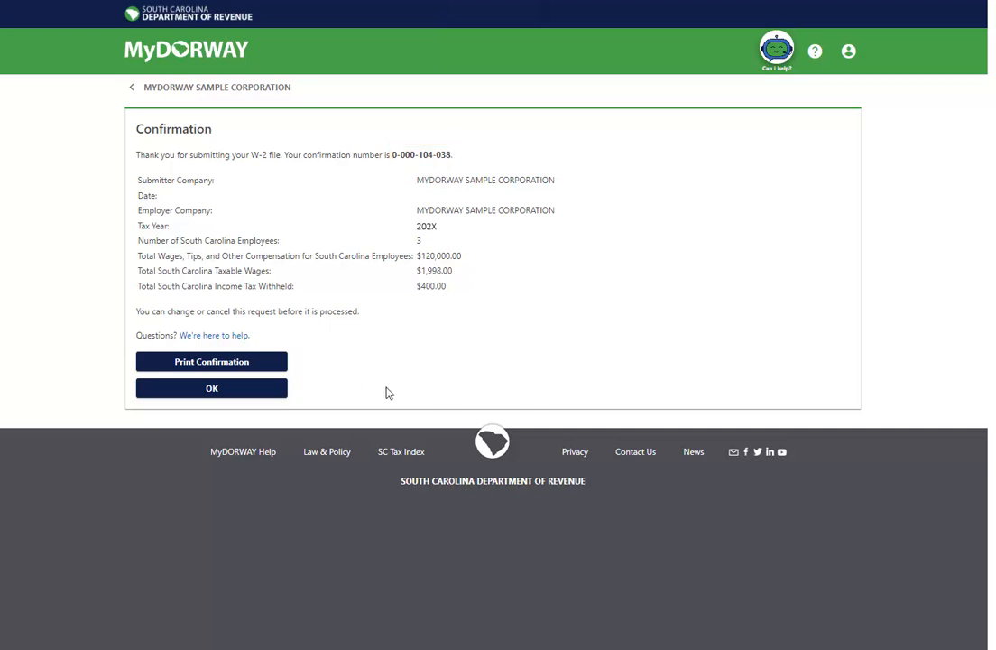
click(213, 388)
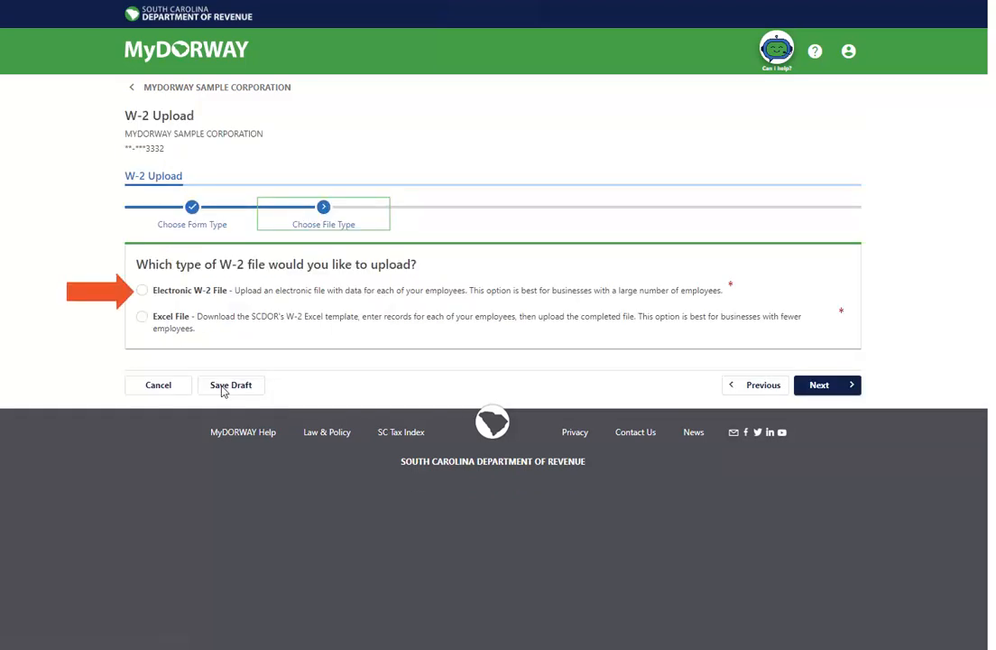
Choose Electronic W-2 File as the file type, attach EFW2_Complete.txt described as "W2 EFW2 Example", and continue to the summary
click(141, 289)
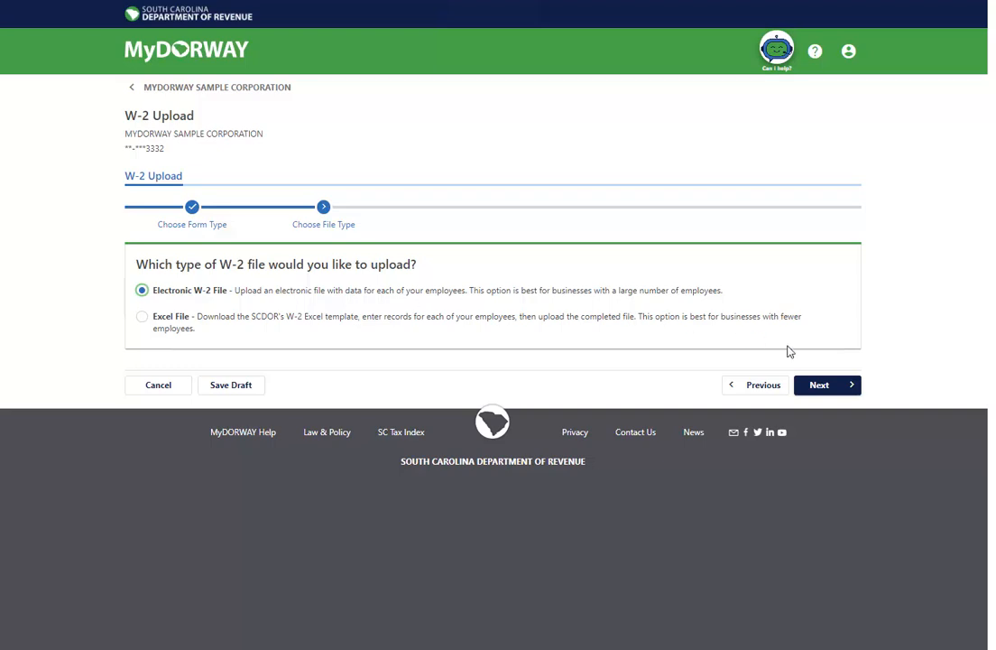
click(819, 384)
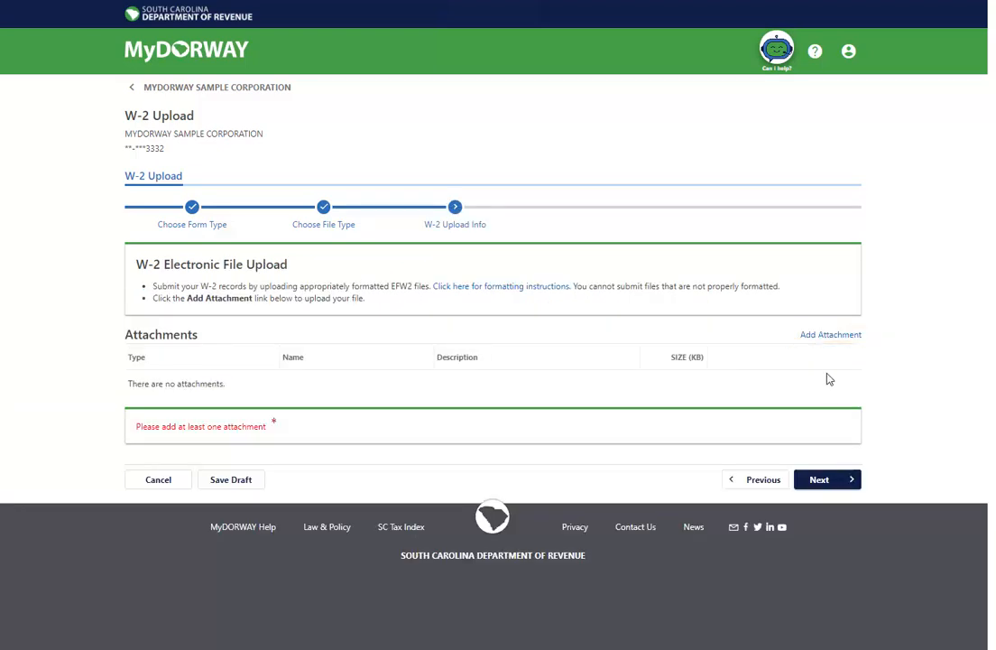
click(831, 336)
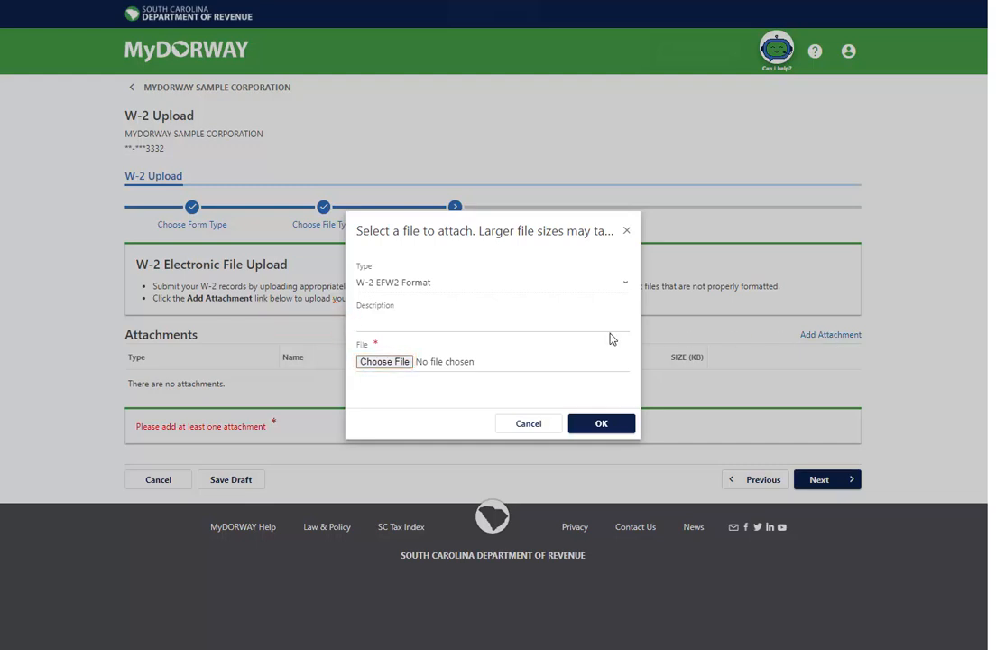
click(373, 324)
text(W2 EFW2 Example)
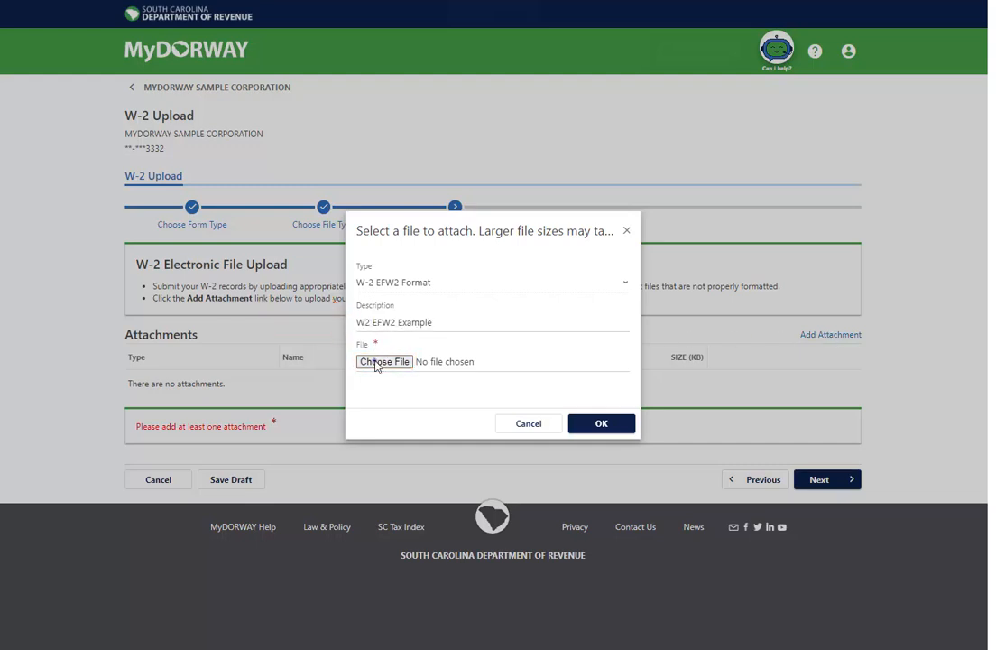
click(376, 363)
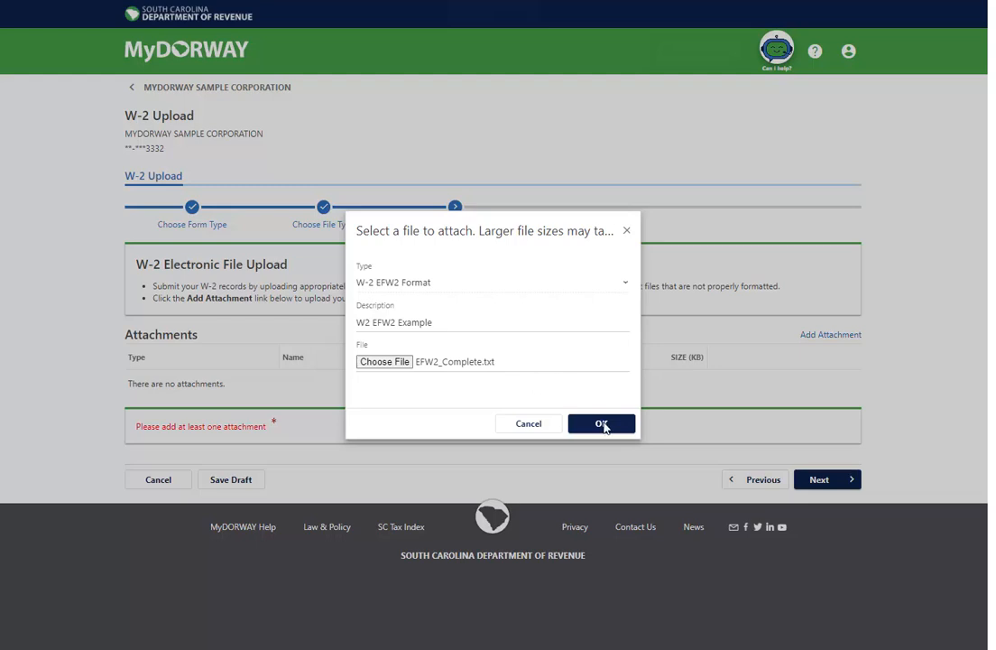
click(603, 424)
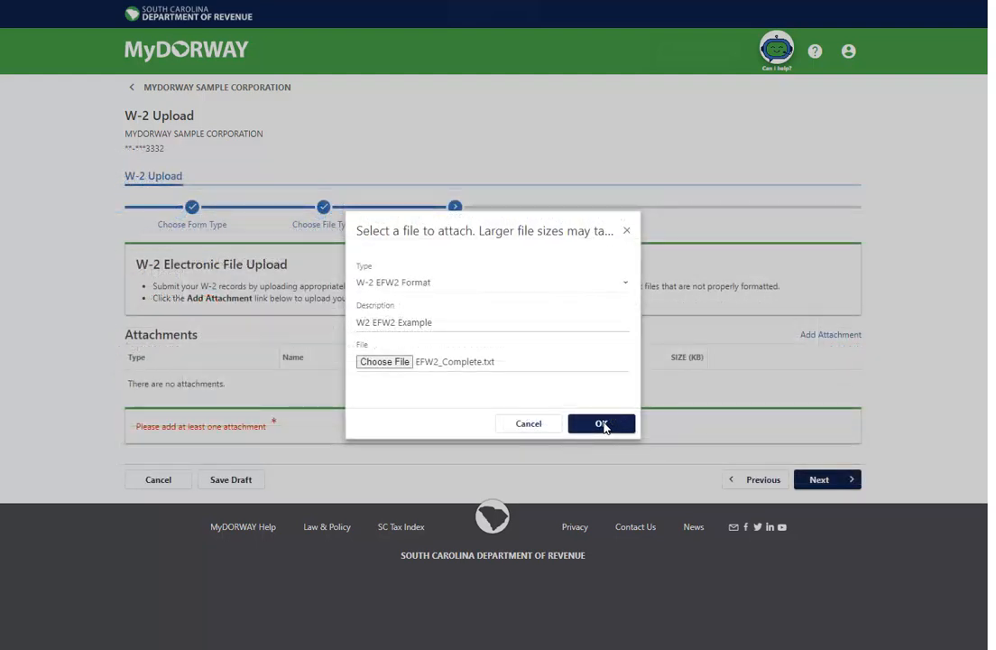
click(604, 424)
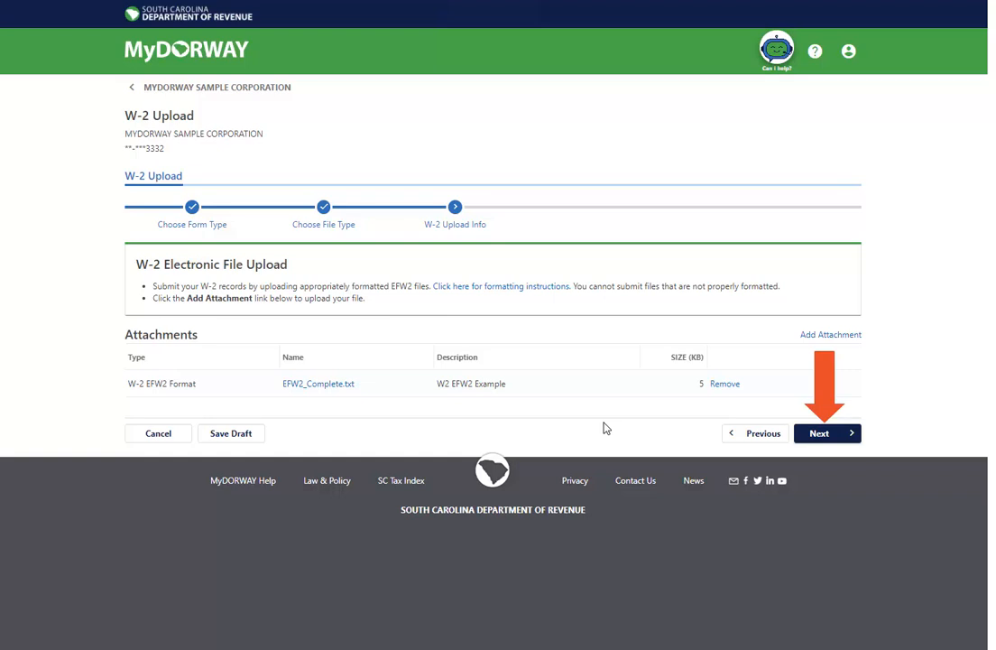
click(818, 434)
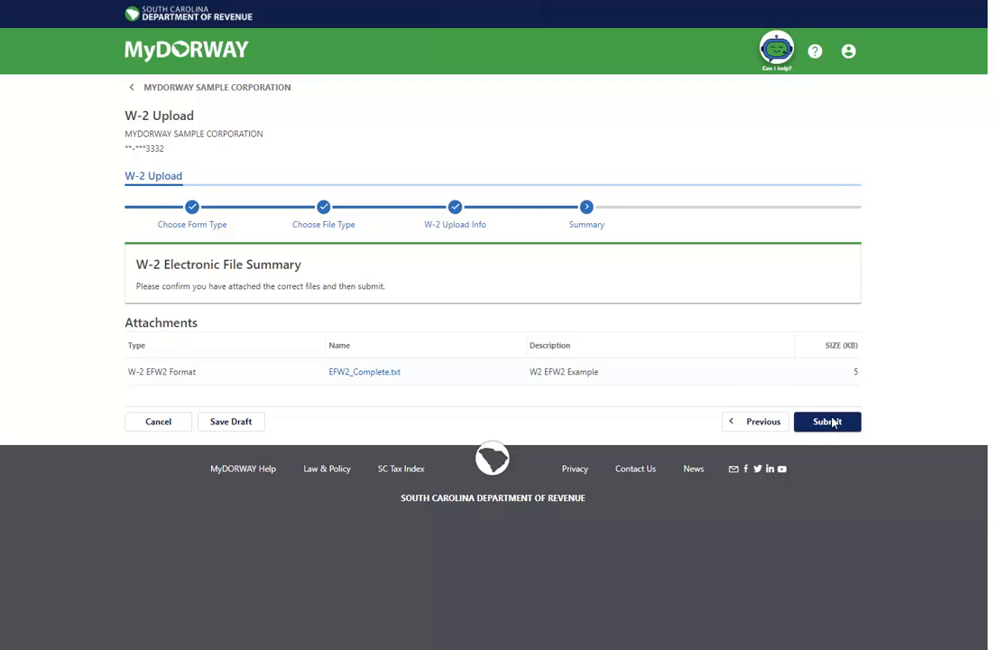
Submit the electronic W-2 file, signing with the account password, and close the confirmation page
click(830, 421)
text(********)
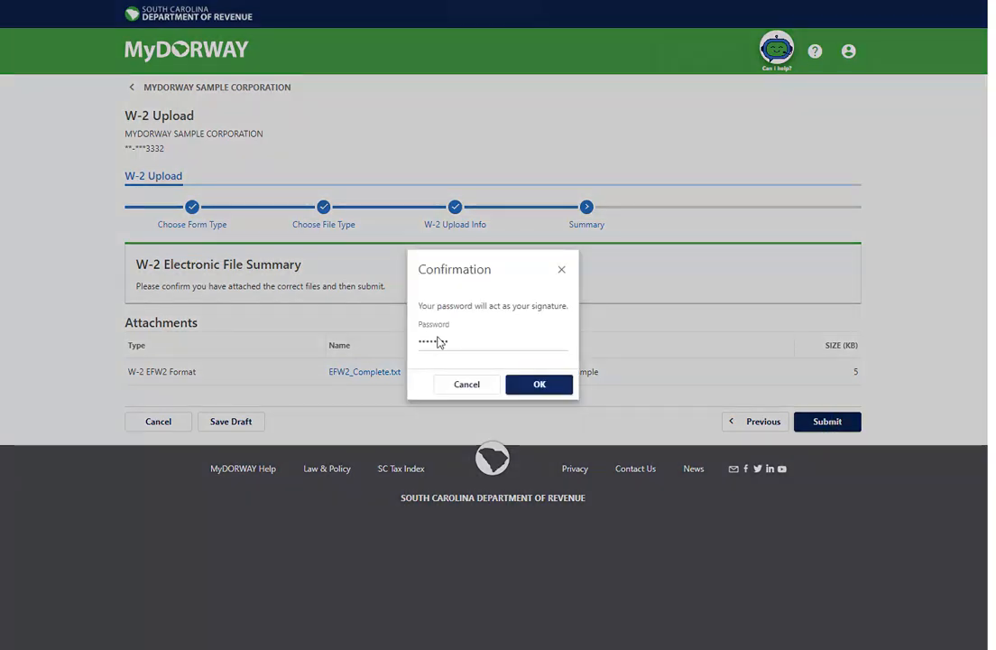
click(540, 385)
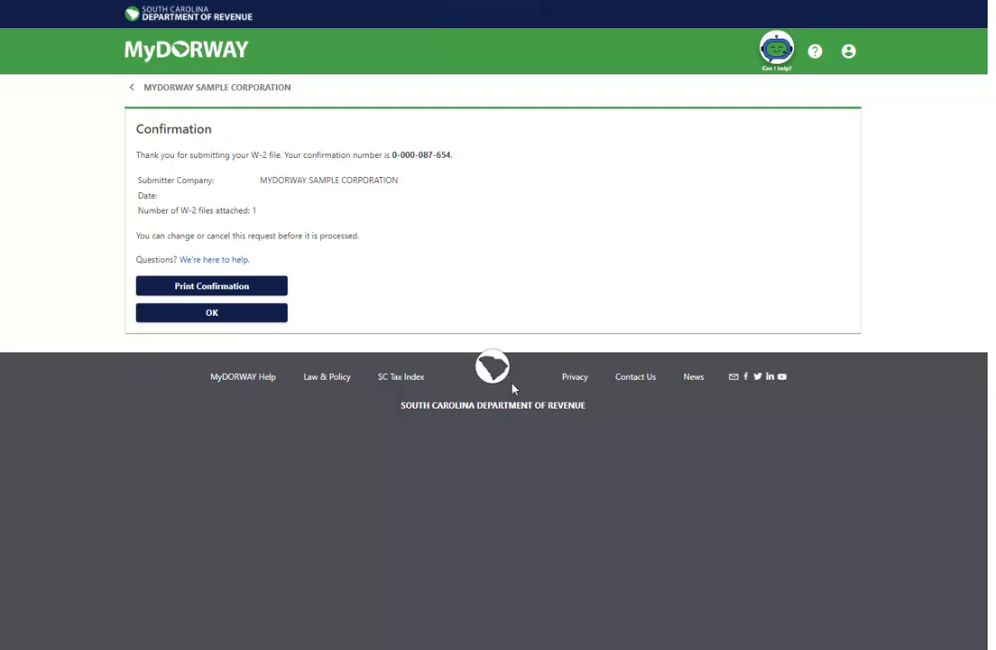
click(265, 313)
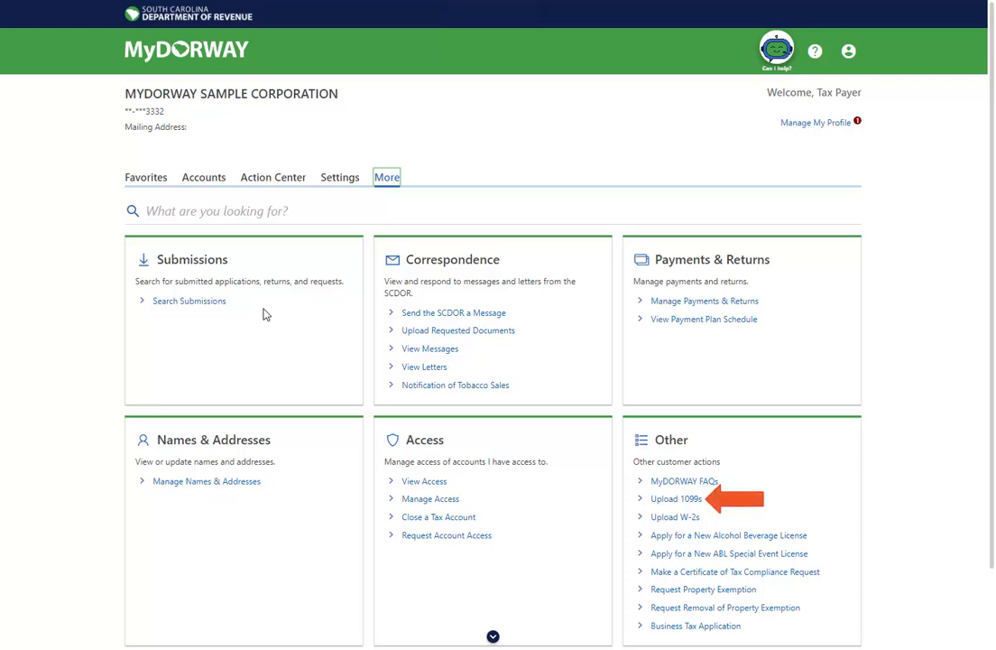
Start a 1099 upload with form type 1099-R and file type Electronic 1099
click(677, 499)
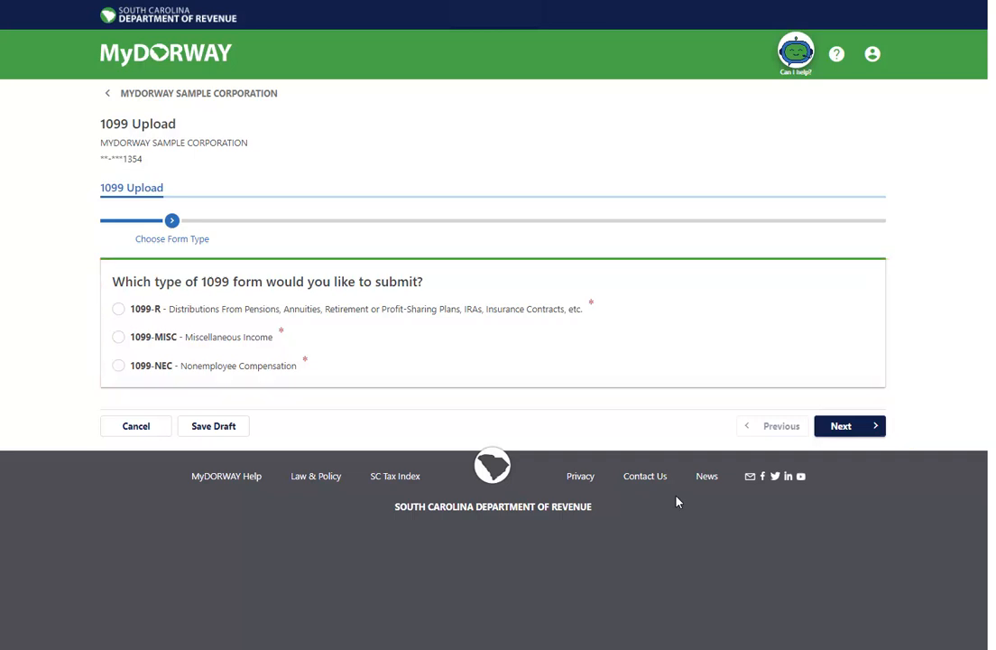
click(120, 308)
click(852, 427)
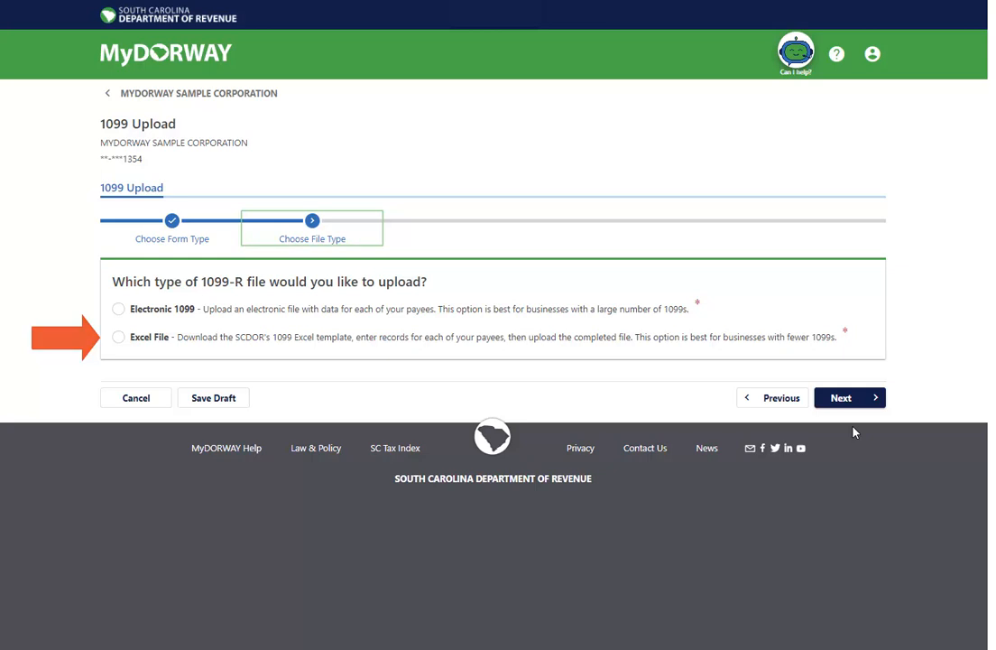
click(118, 312)
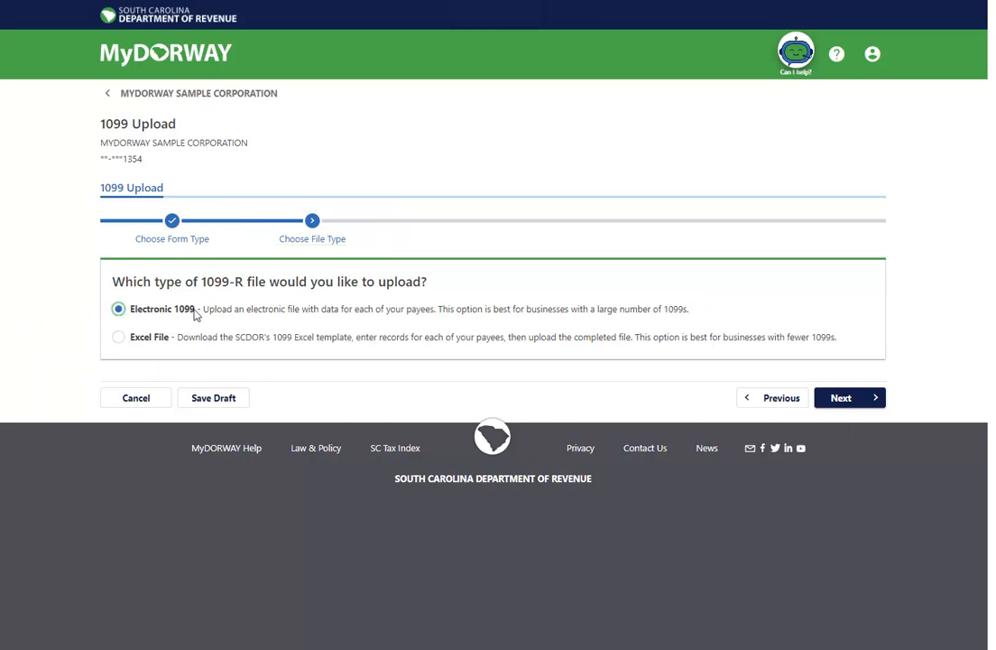
click(840, 398)
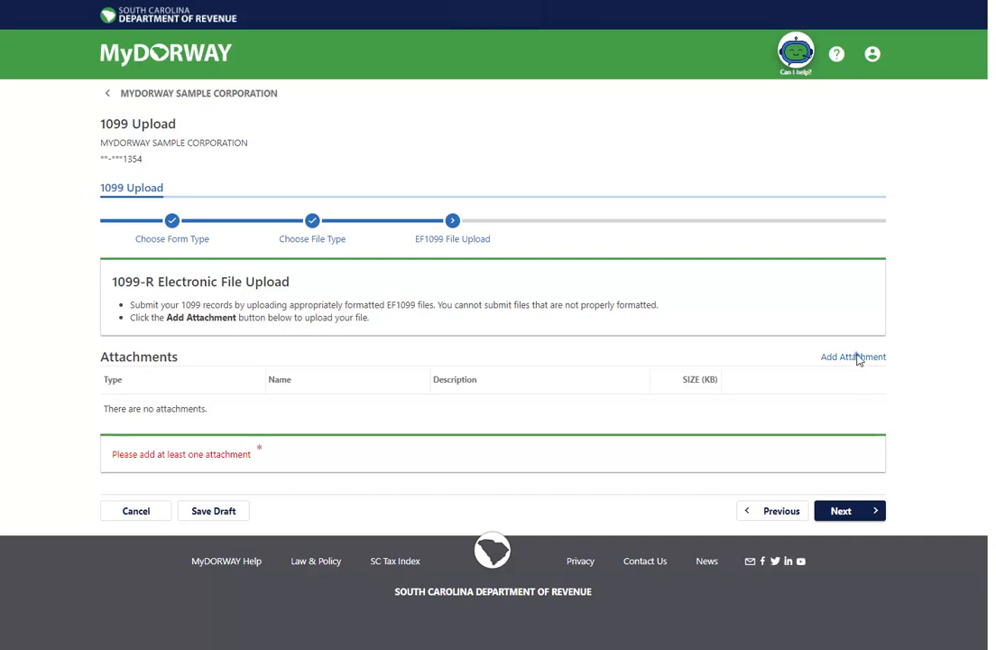
Attach EF1099R_Complete.txt to the 1099-R upload with the description "EF1099 File" and continue to the summary
click(858, 357)
text(EF1099 File)
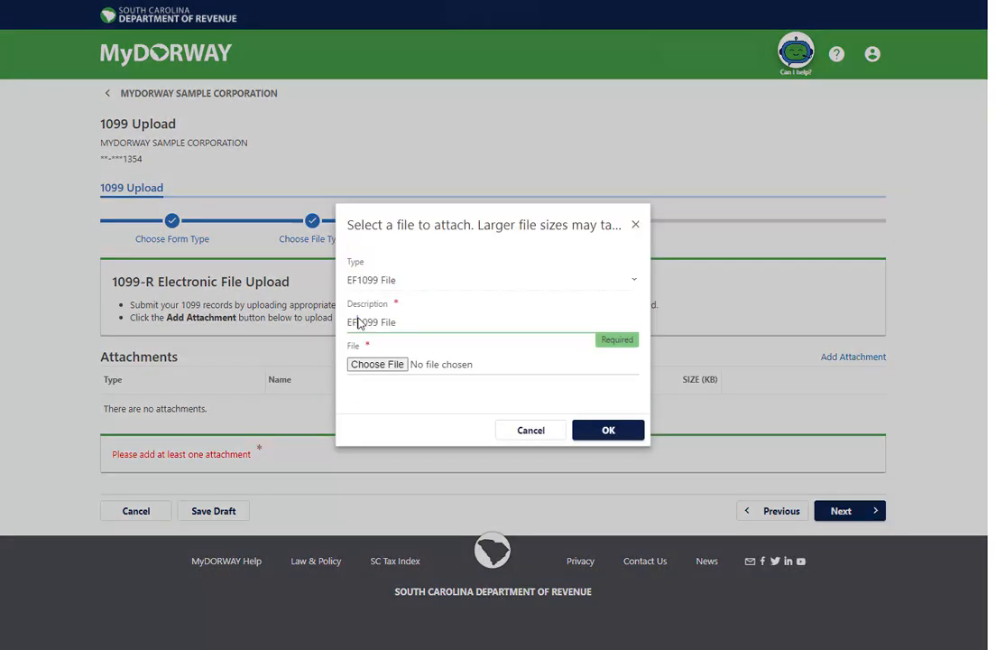
click(394, 364)
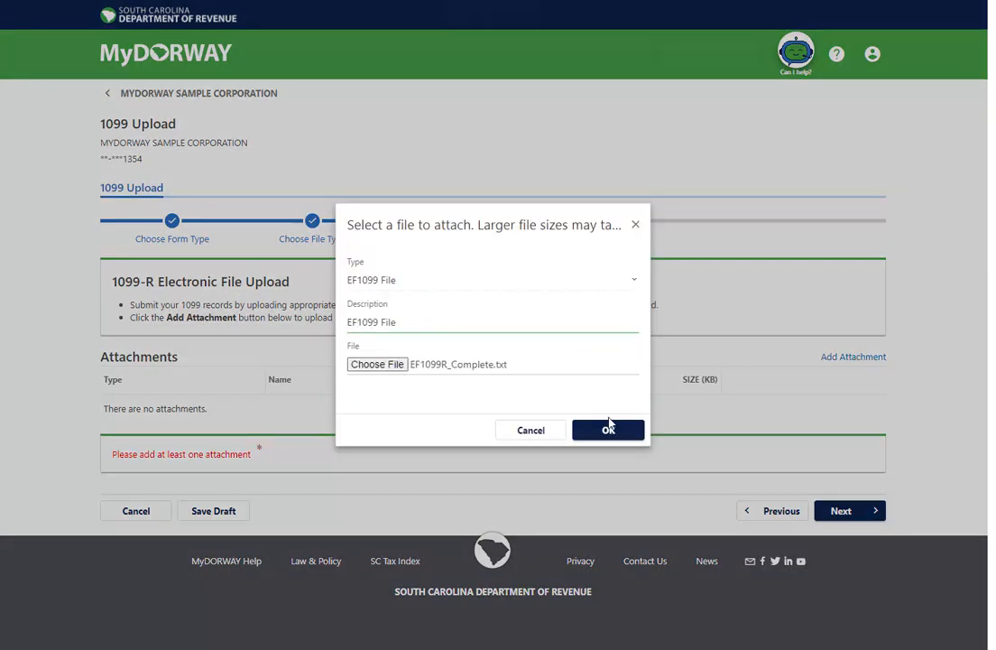
click(612, 431)
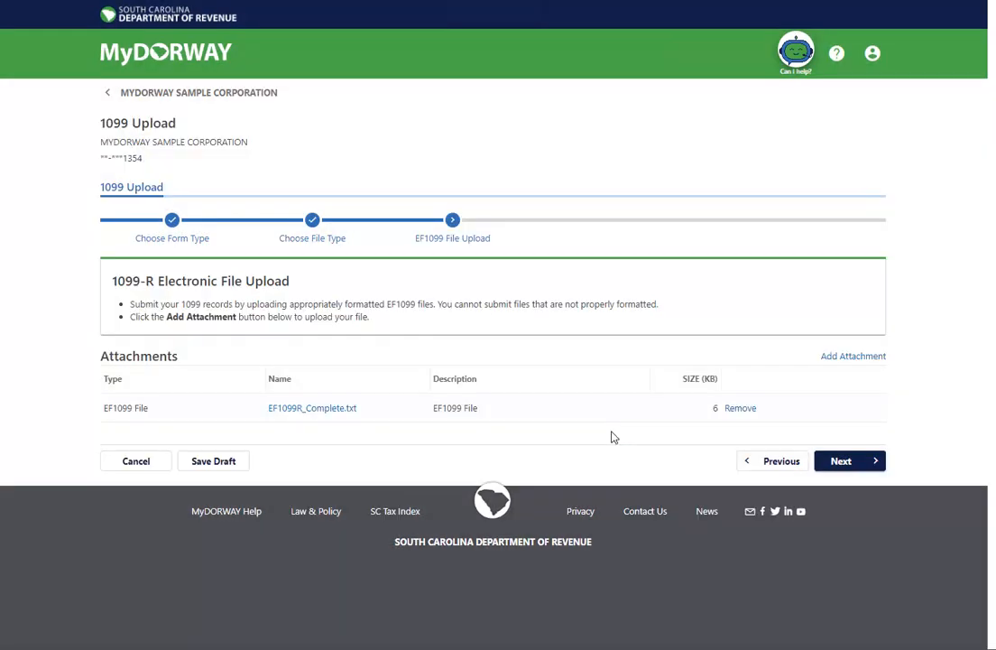
click(841, 460)
Submit the 1099-R electronic file, signing with the account password
click(850, 457)
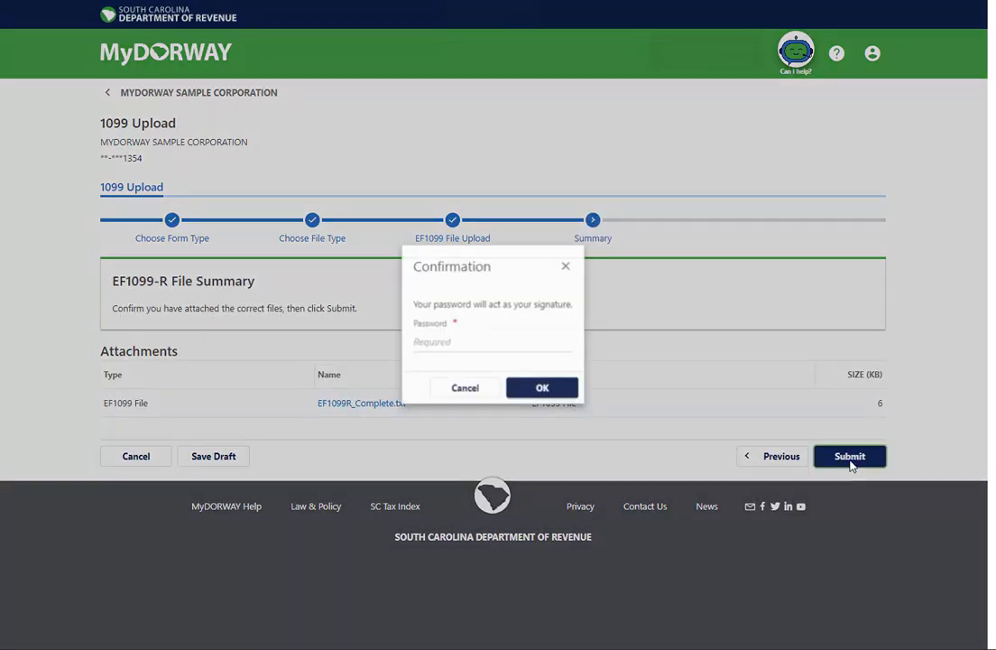
click(419, 344)
text(•••••••••)
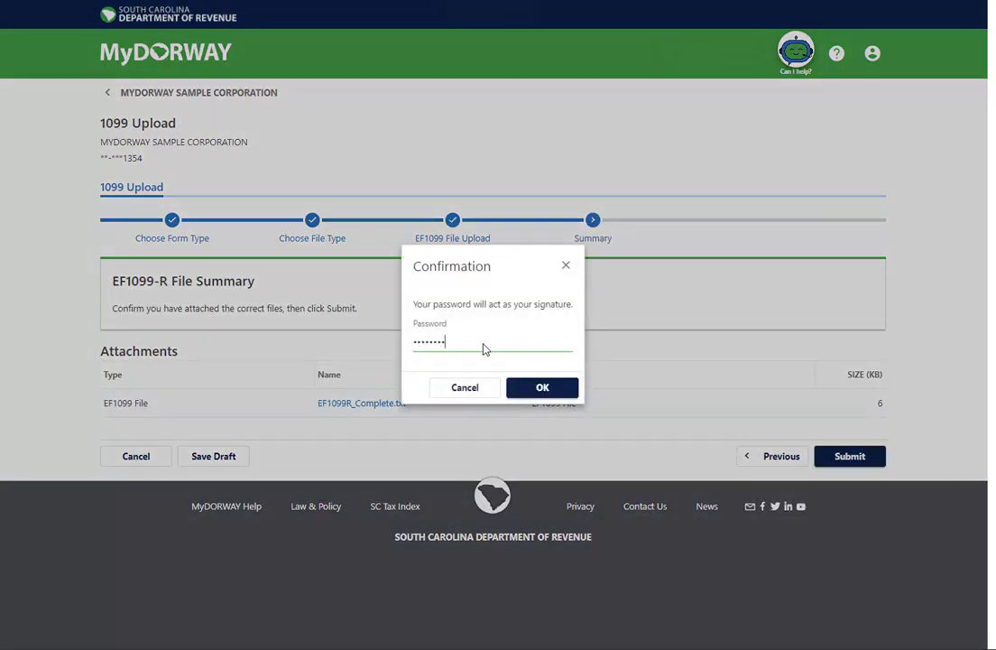
click(551, 388)
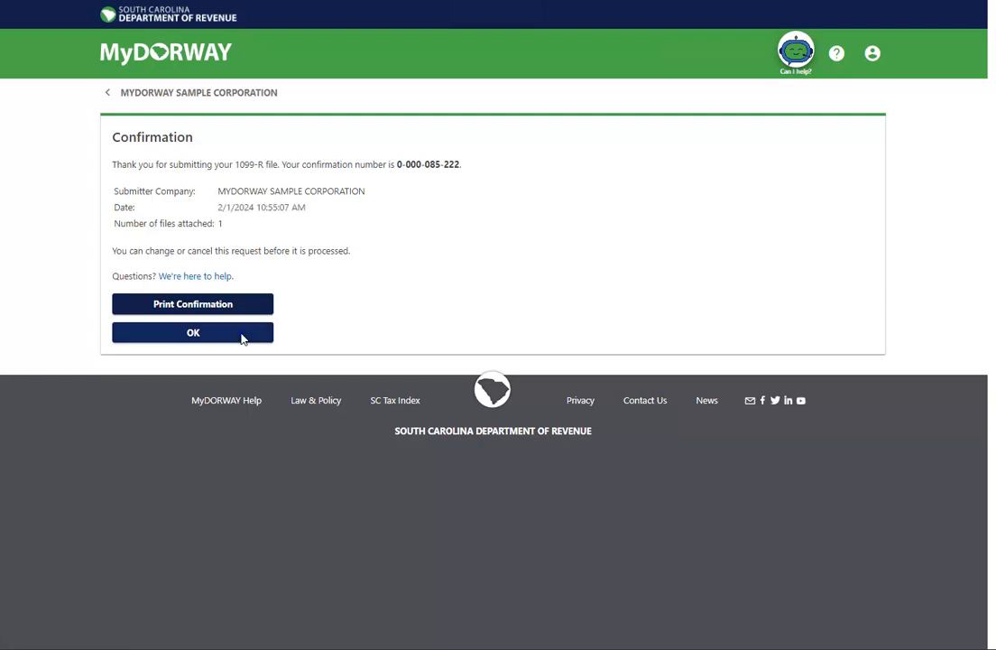